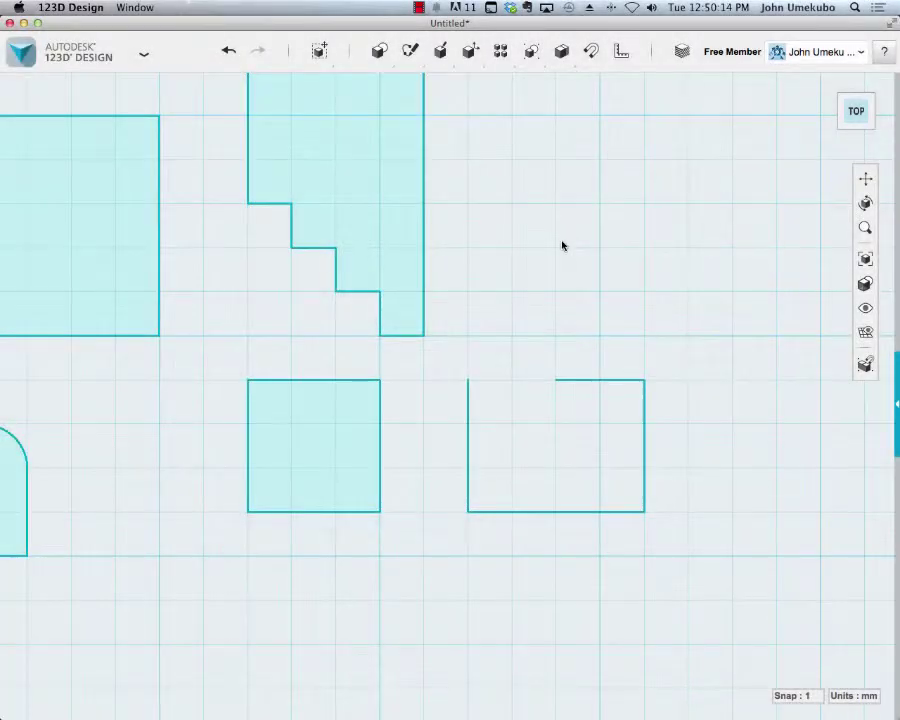
# Fillet the staircase sketch's lowest inner corner with a 2.5 mm radius
pyautogui.moveTo(409, 50)
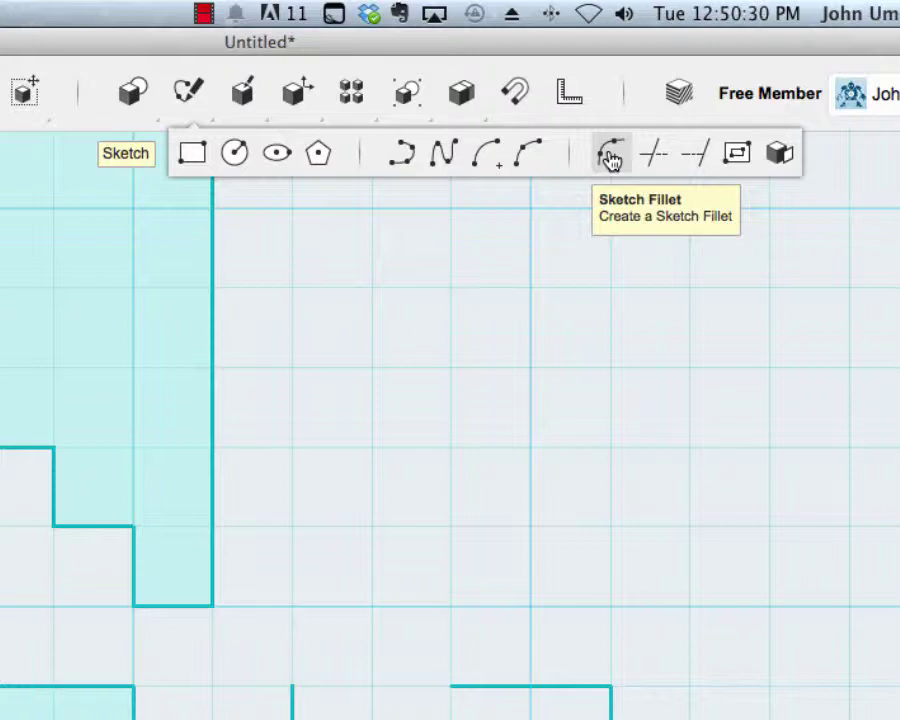
pyautogui.click(611, 157)
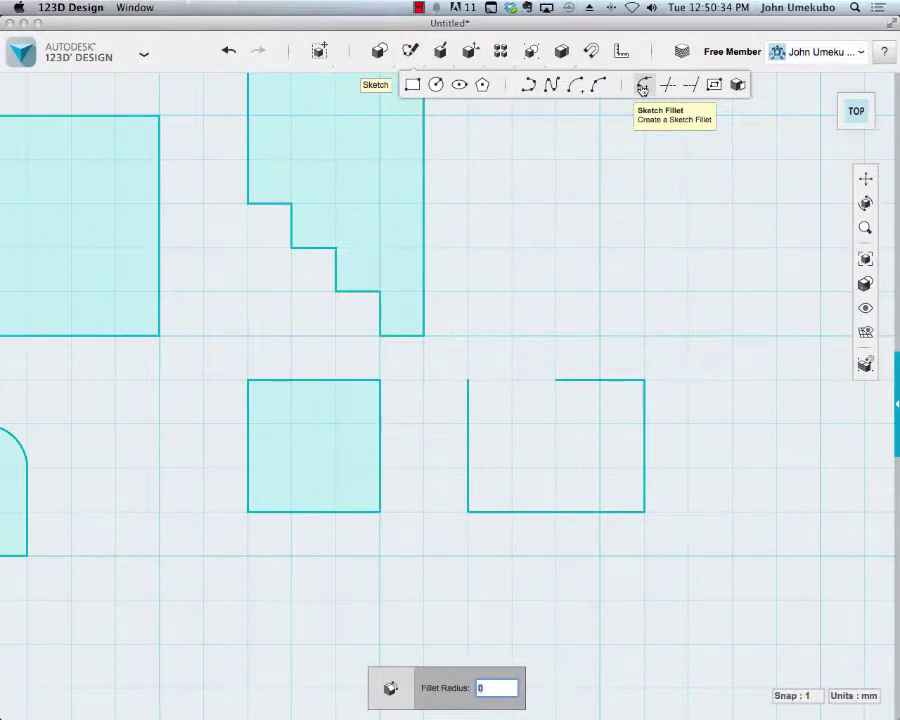
pyautogui.click(393, 337)
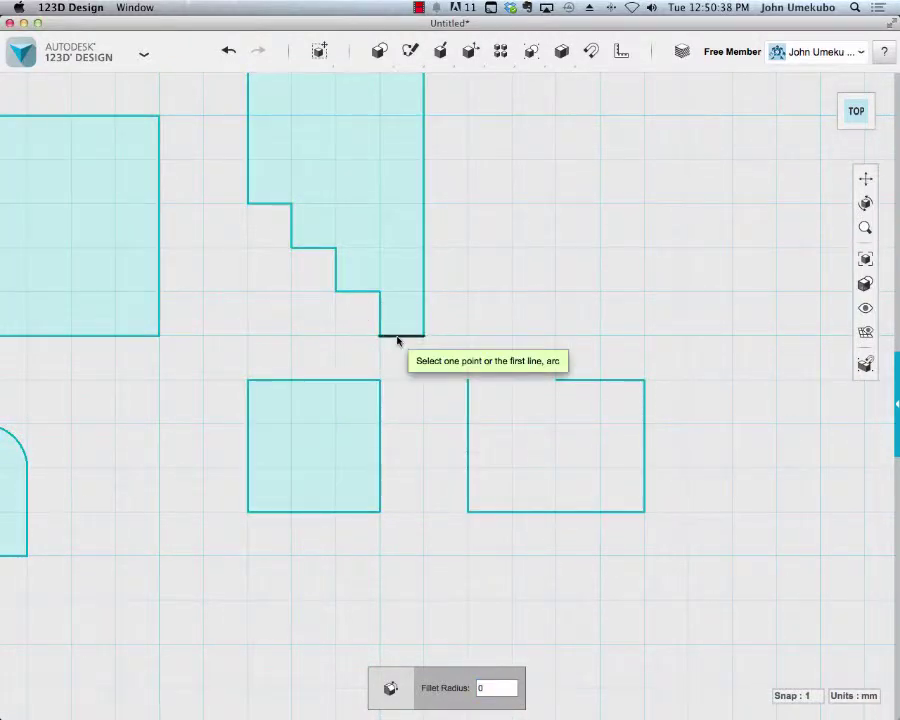
pyautogui.click(397, 339)
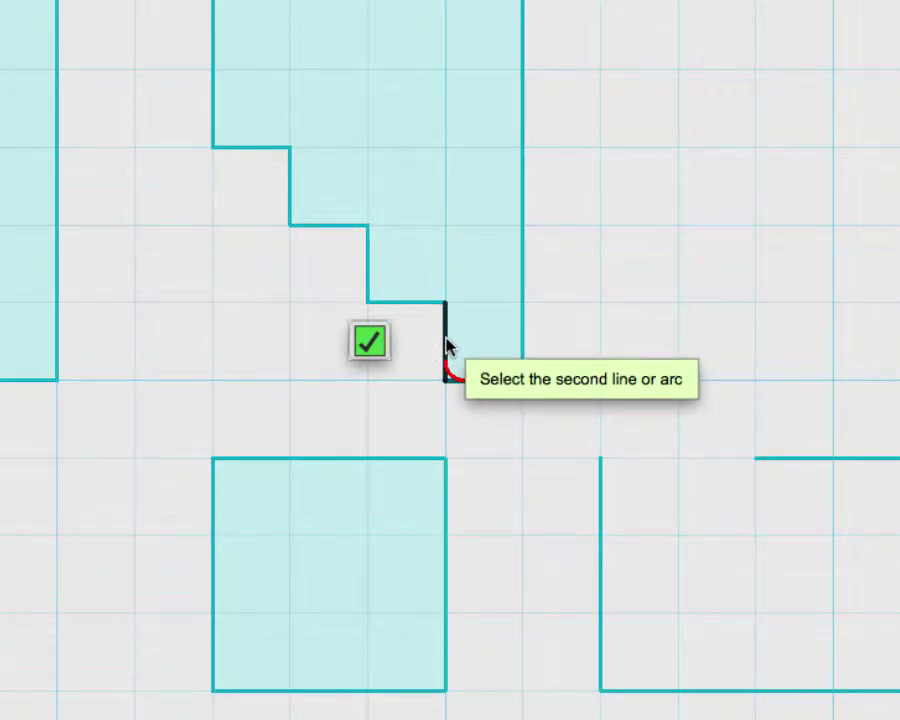
pyautogui.click(446, 344)
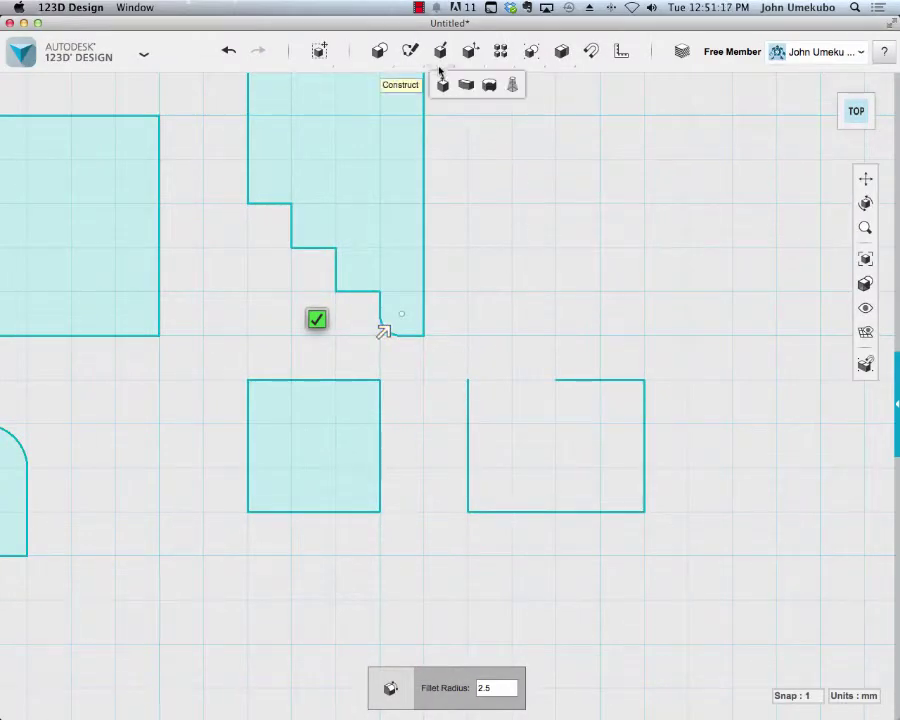
# Commit the 2.5 mm fillet and round the next step's inner corner at 1.25 mm
pyautogui.moveTo(410, 52)
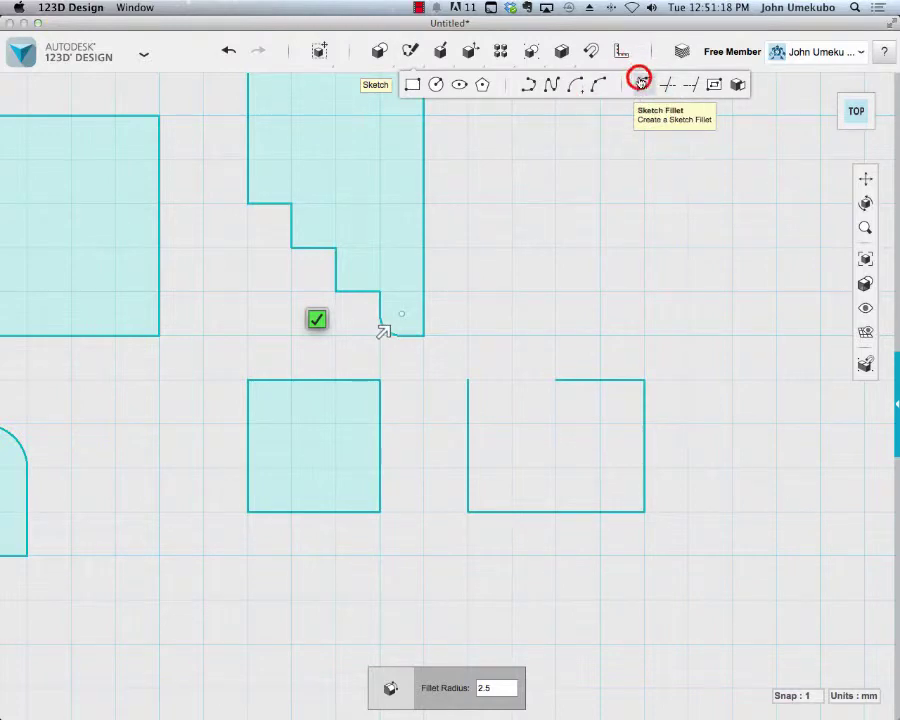
pyautogui.press('Return')
pyautogui.click(349, 294)
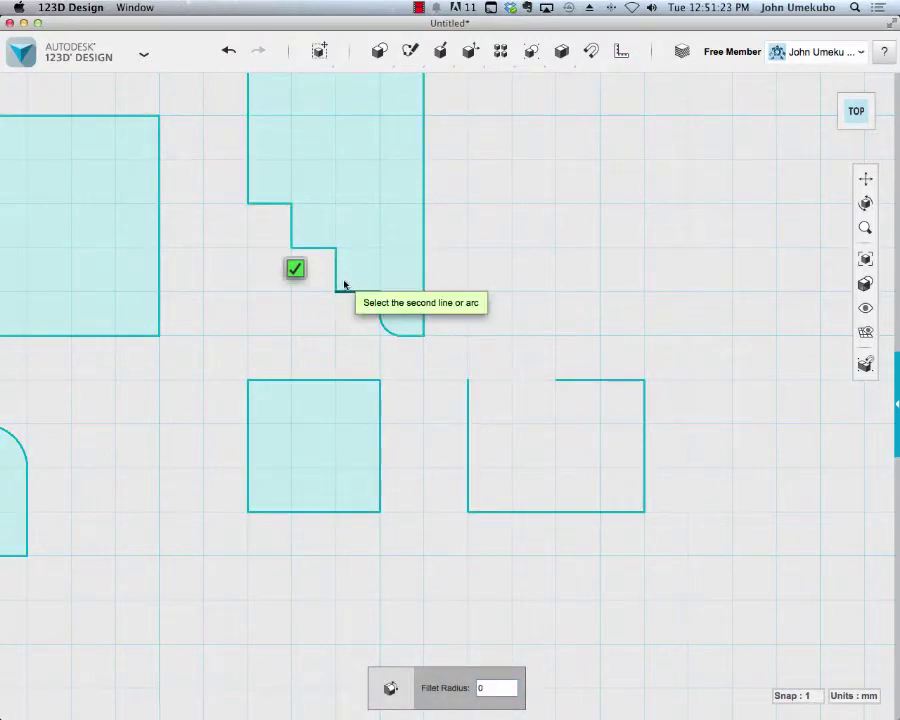
pyautogui.click(335, 274)
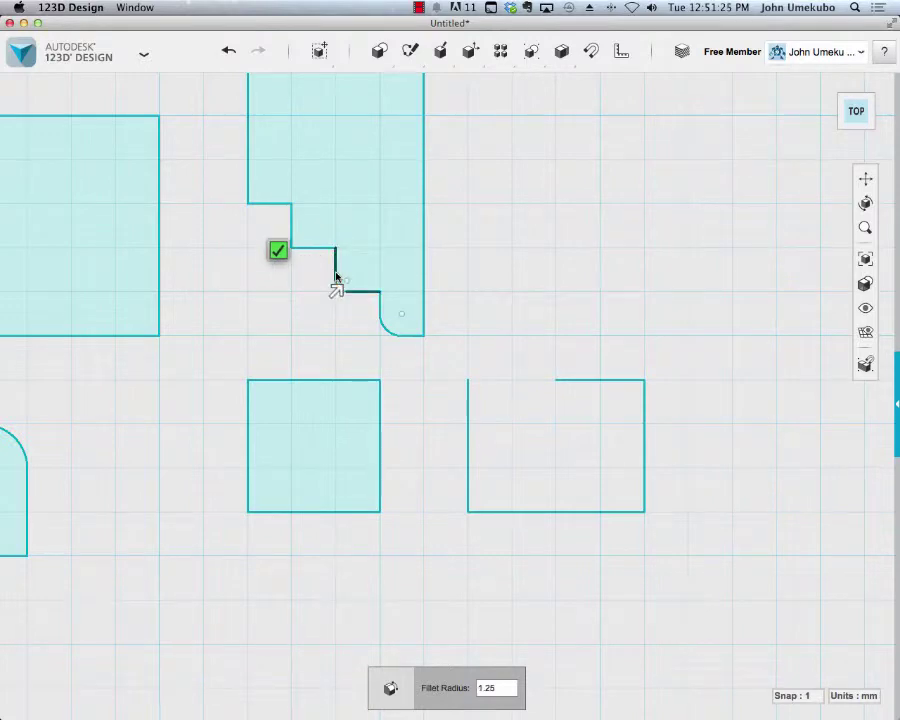
pyautogui.click(271, 307)
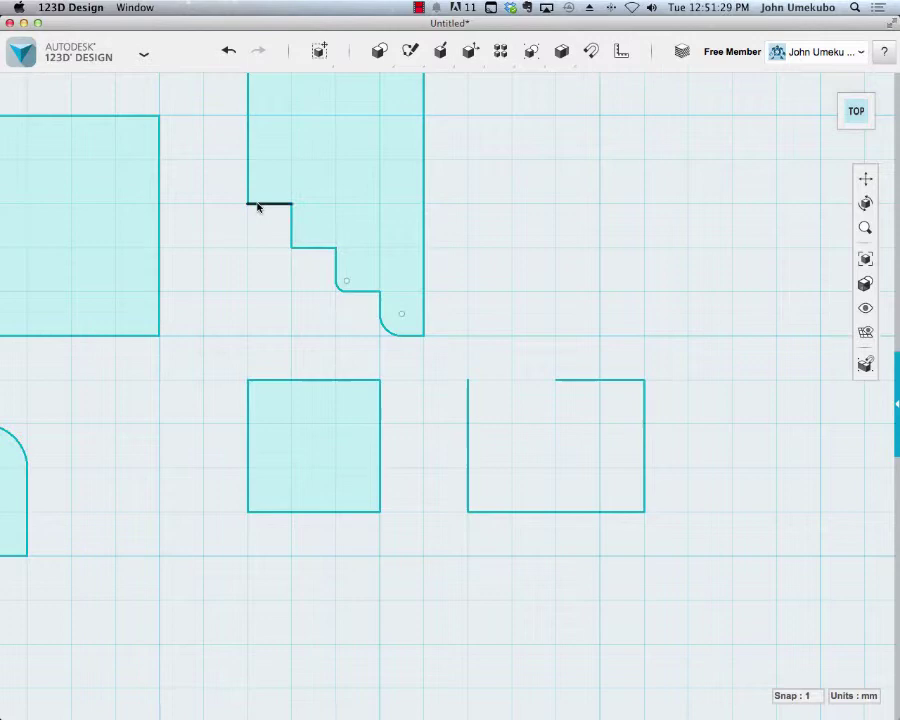
# Check the radii of the middle and lower fillets, then dismiss their labels
pyautogui.click(337, 288)
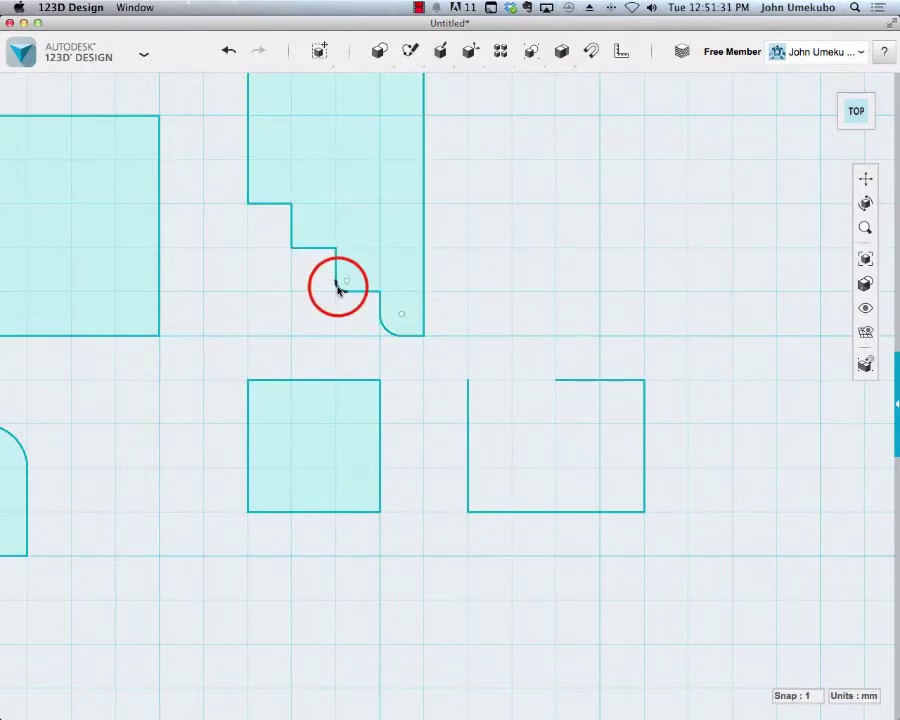
pyautogui.click(382, 325)
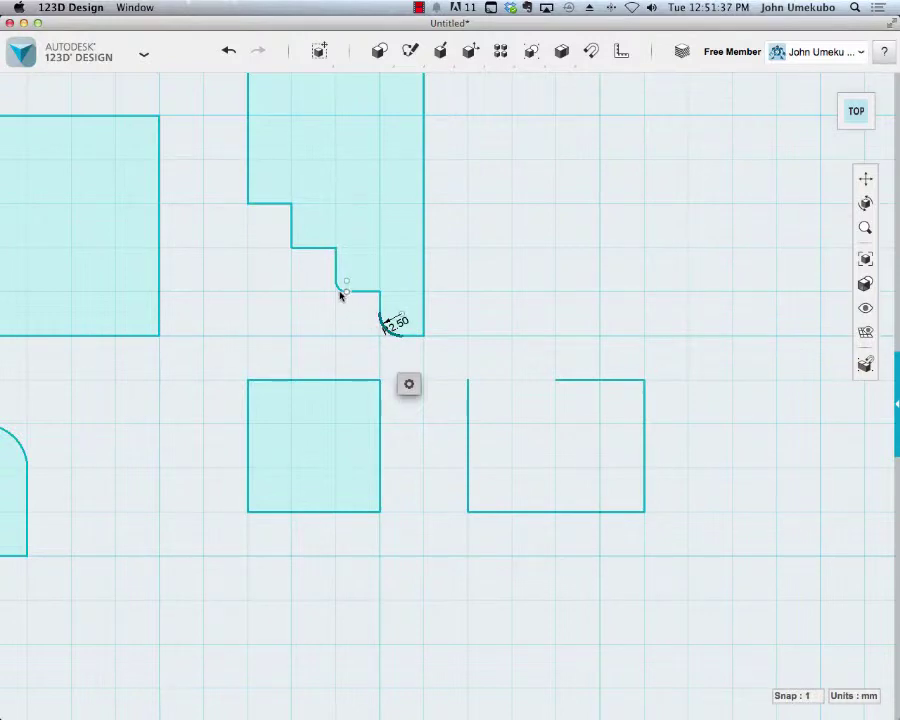
pyautogui.click(490, 331)
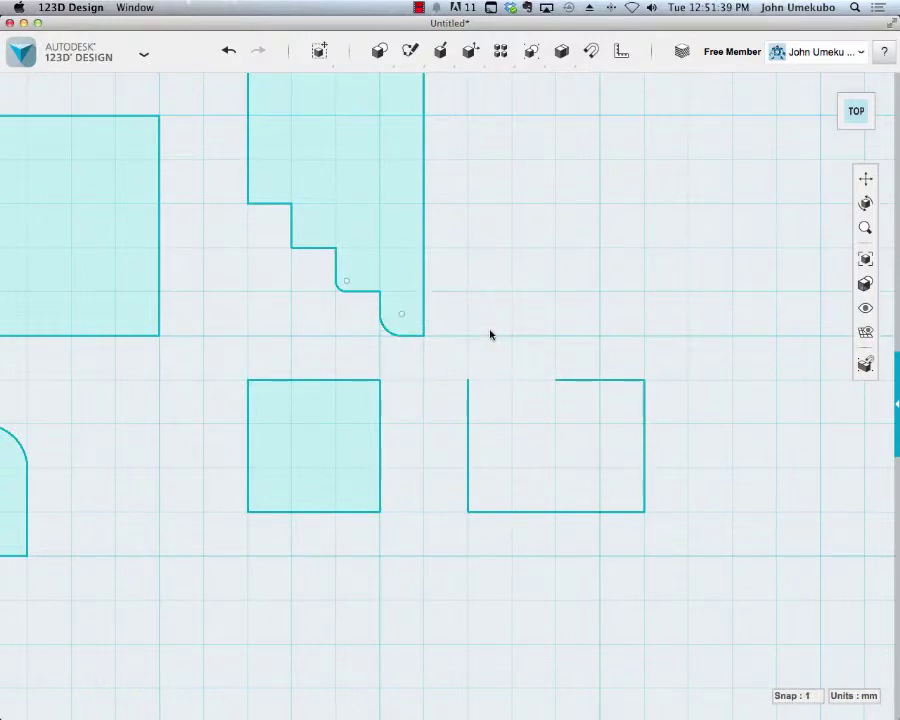
# Trim the lower-left square's right and top edges, leaving an open L-shape
pyautogui.moveTo(409, 52)
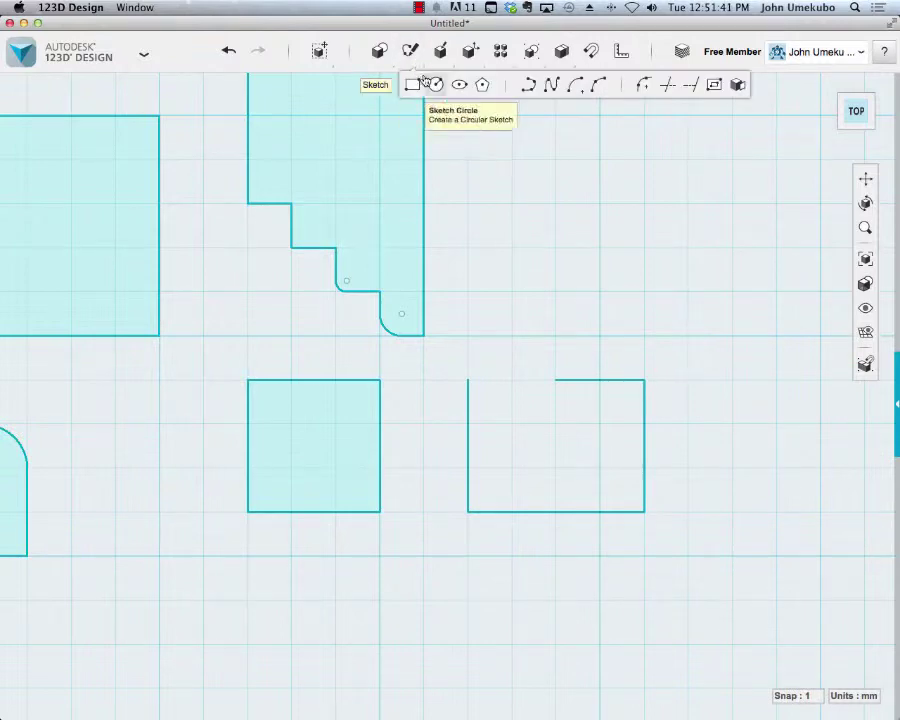
pyautogui.click(666, 89)
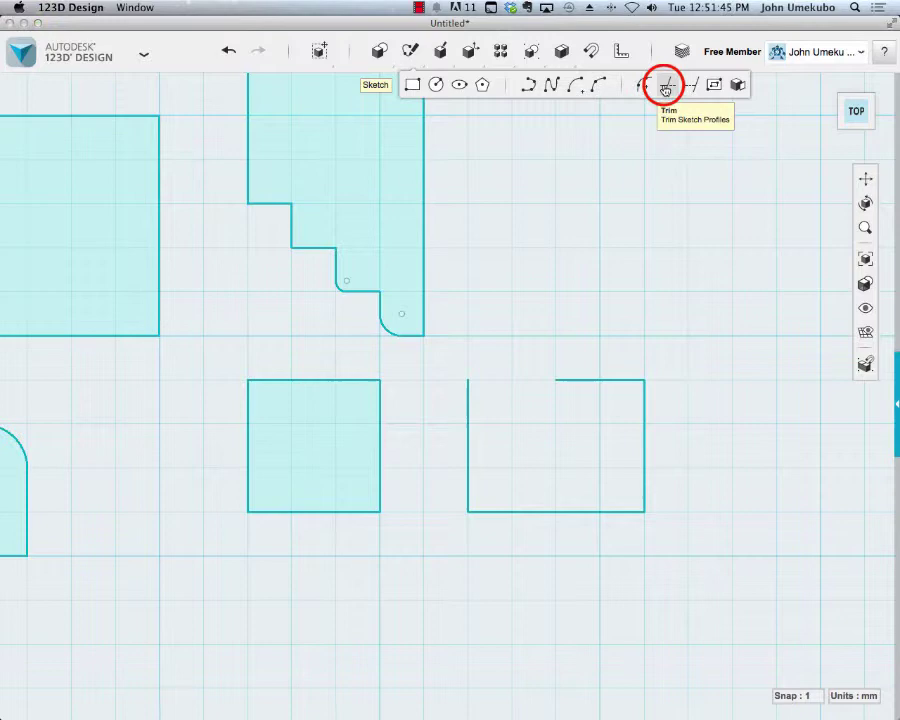
pyautogui.click(339, 381)
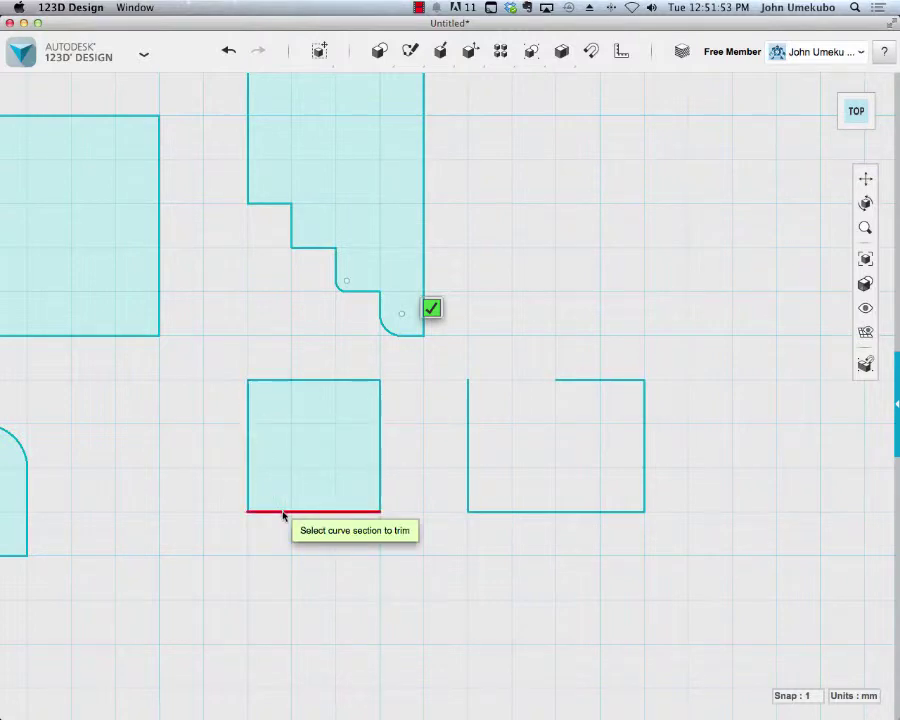
pyautogui.click(380, 462)
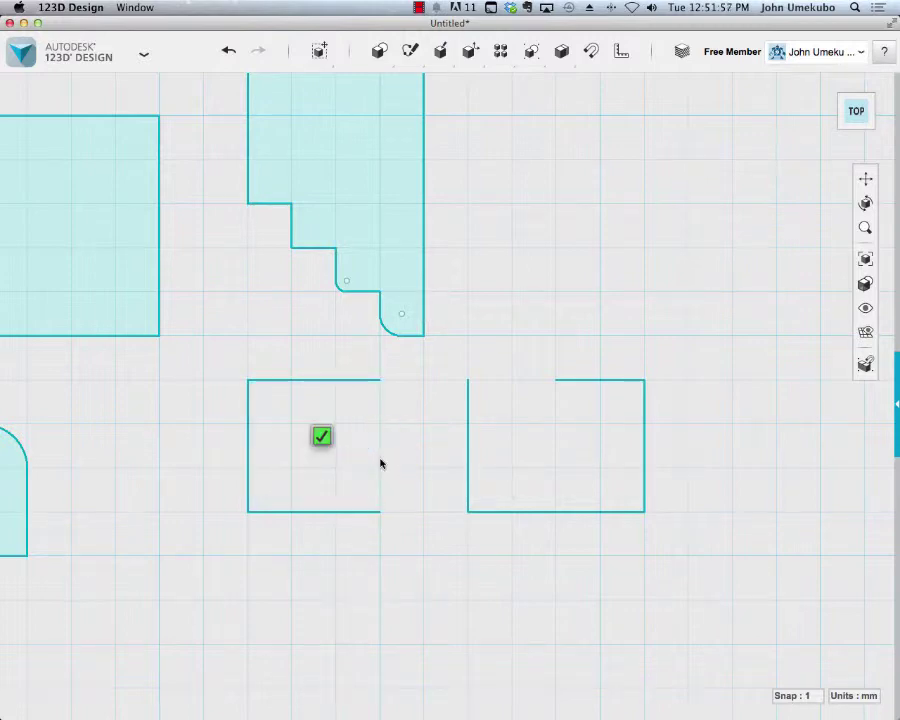
pyautogui.click(336, 381)
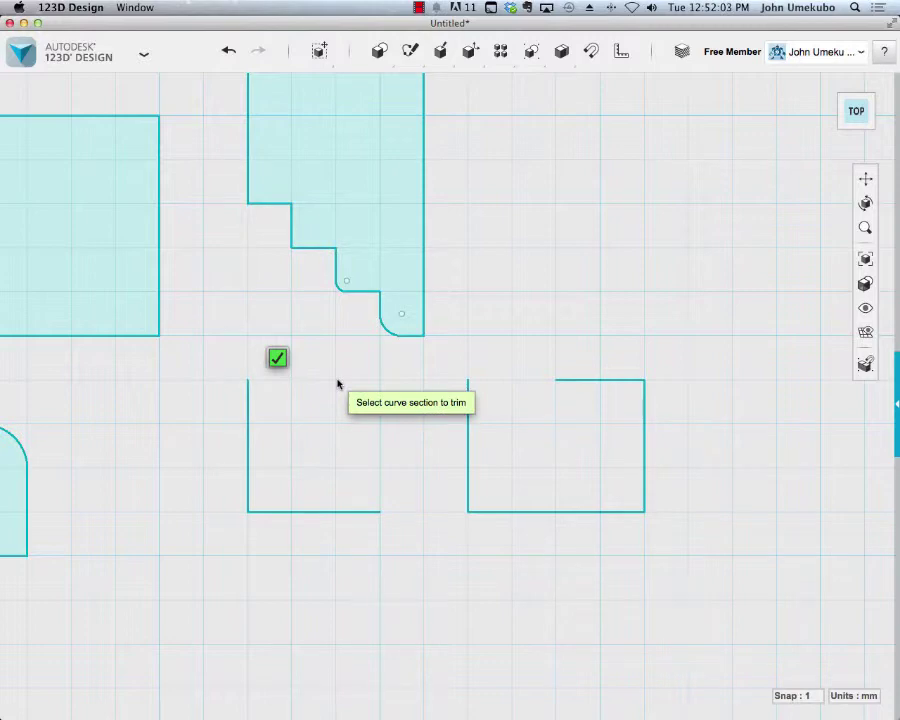
pyautogui.click(262, 300)
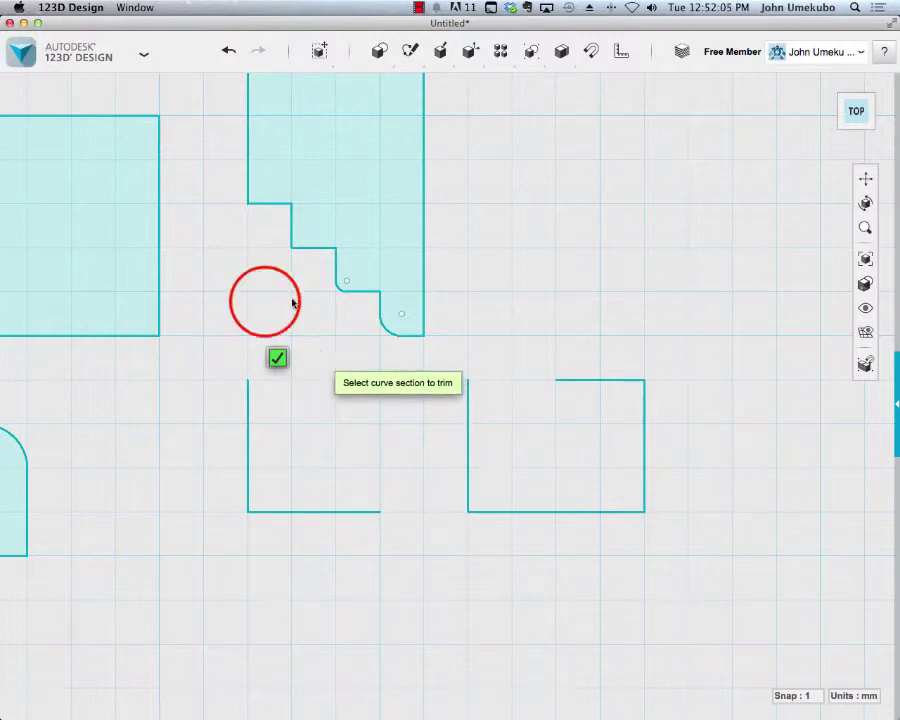
pyautogui.click(264, 303)
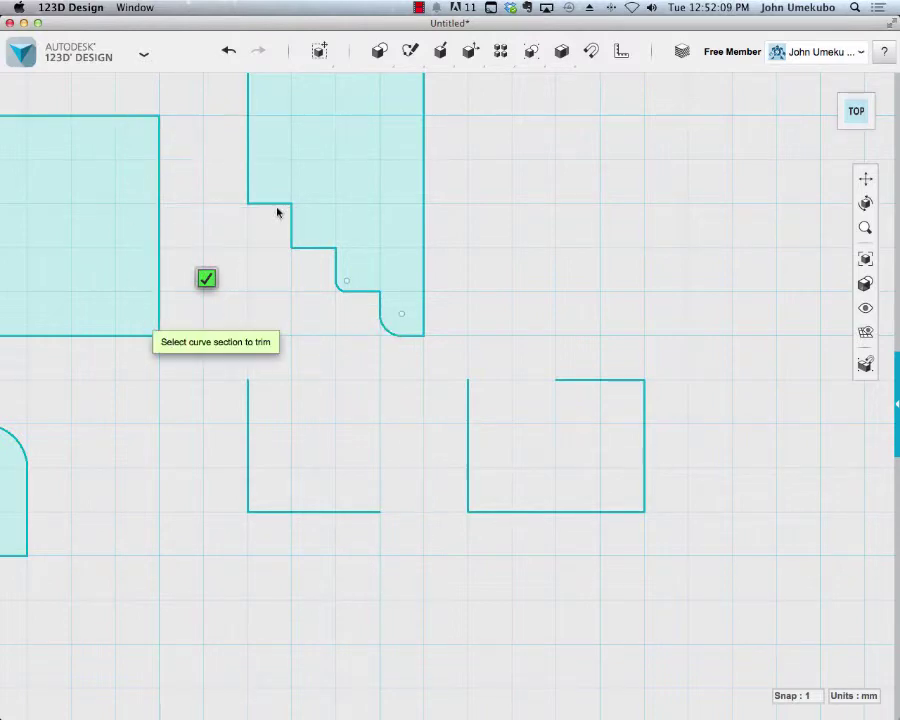
# Place a 20 by 20 square above the open rectangle
pyautogui.moveTo(377, 50)
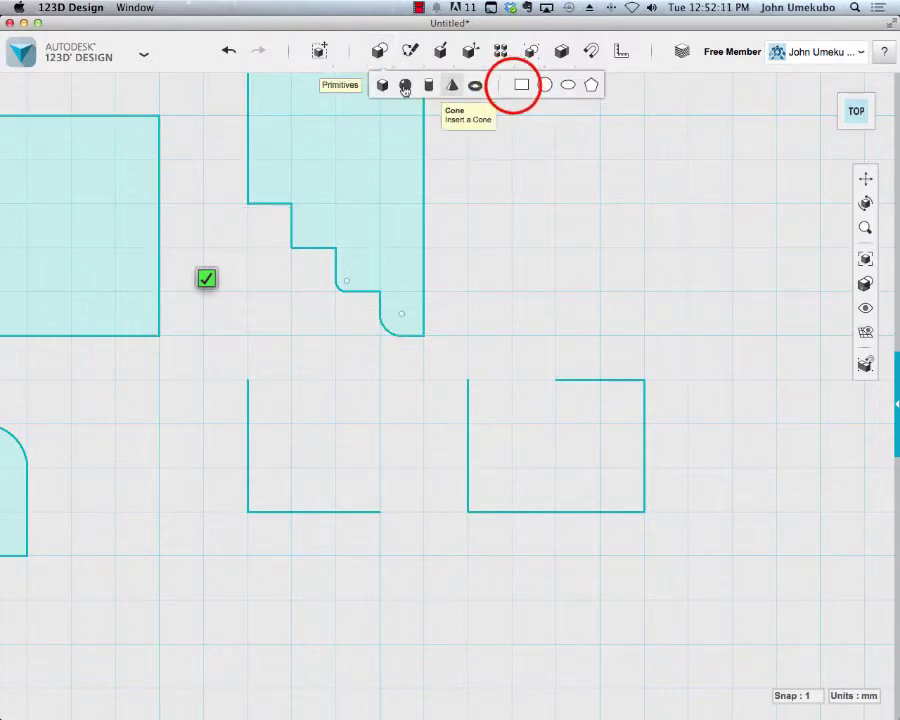
pyautogui.click(521, 85)
pyautogui.click(610, 224)
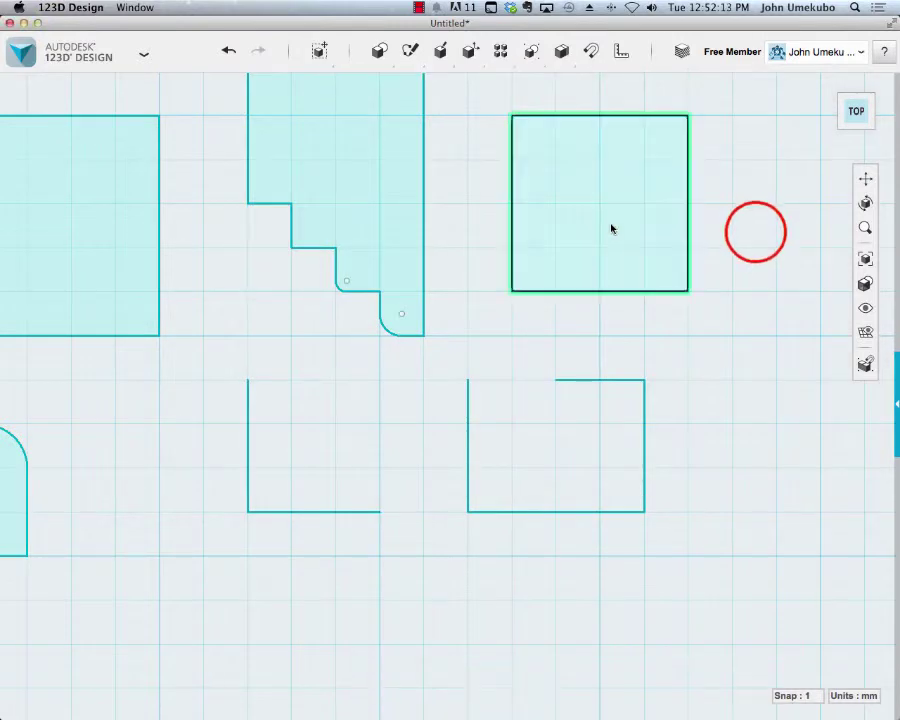
pyautogui.click(689, 220)
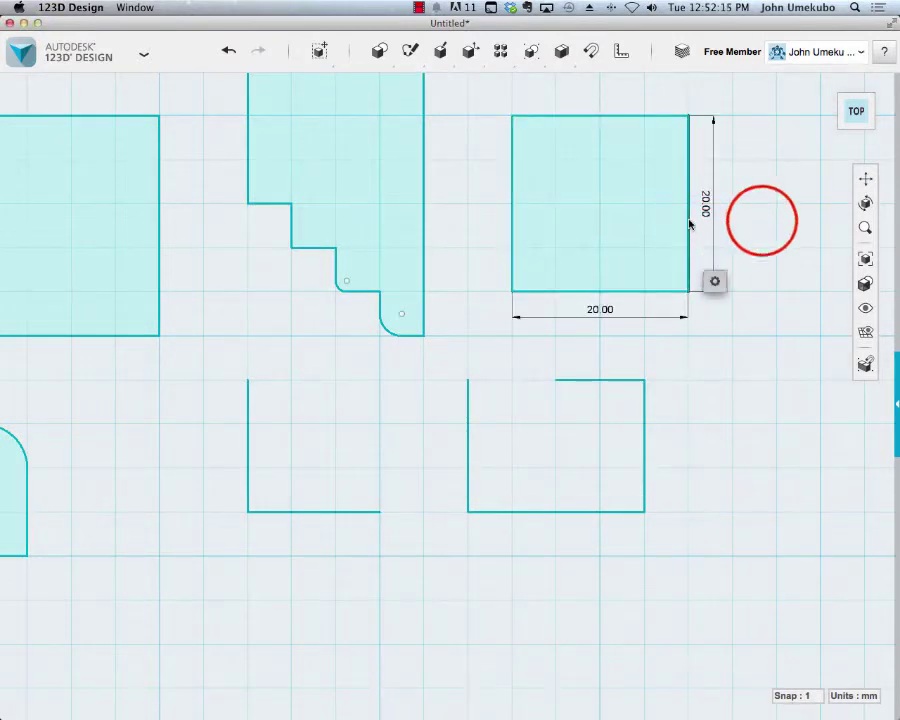
# Delete the square's right, top and left edges so only its bottom line remains
pyautogui.click(762, 222)
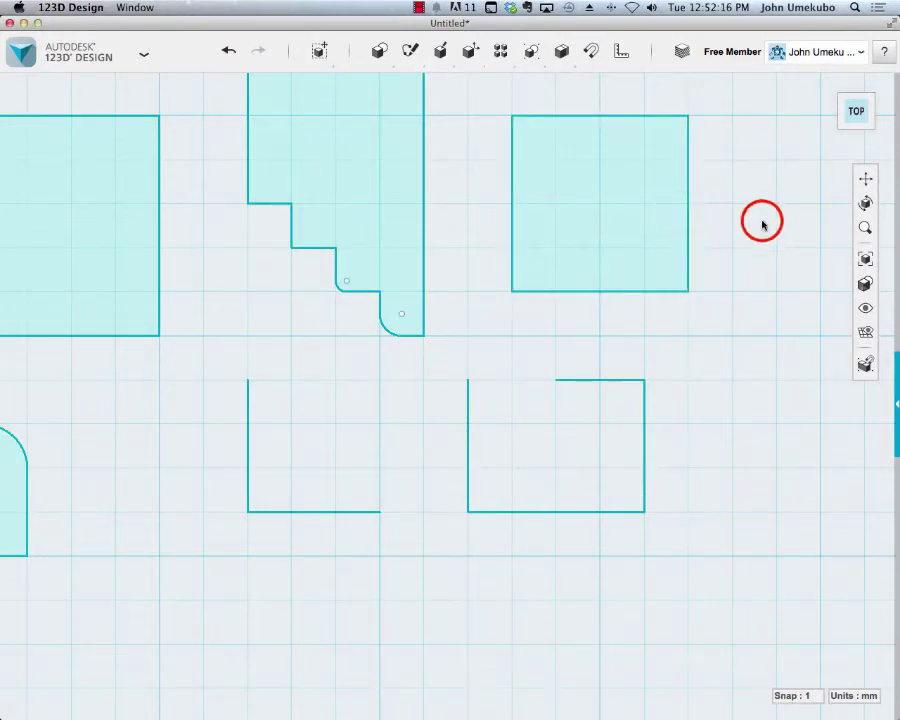
pyautogui.click(686, 204)
pyautogui.press('Delete')
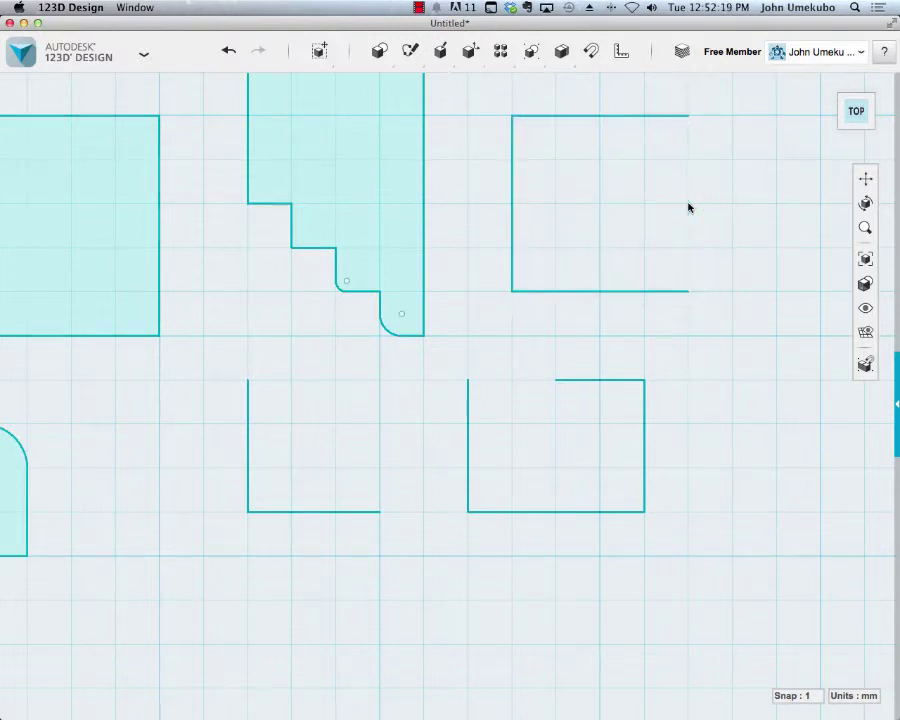
pyautogui.click(625, 117)
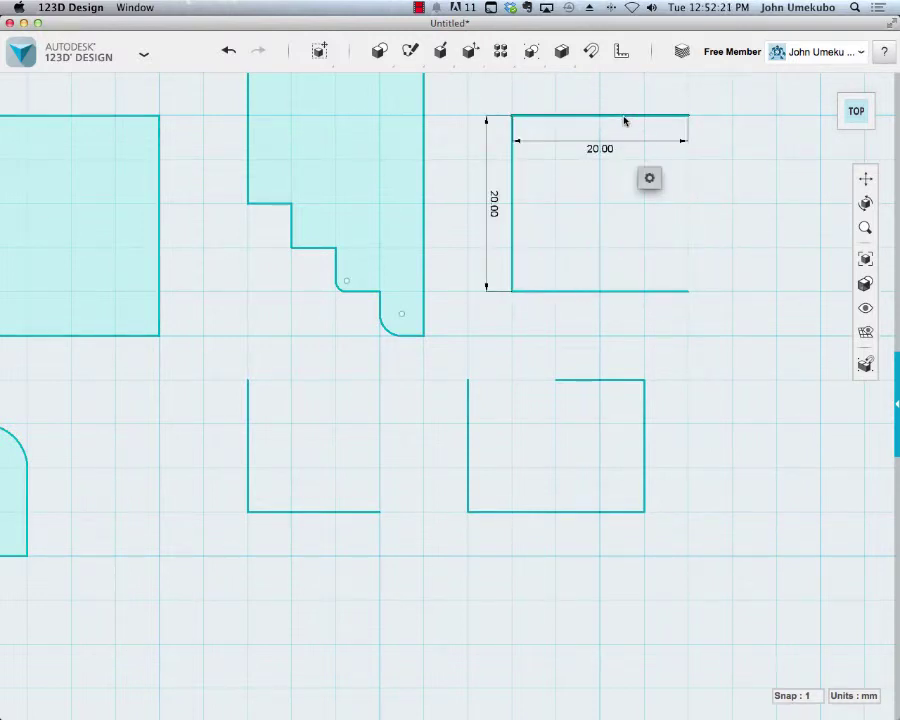
pyautogui.press('Delete')
pyautogui.click(512, 187)
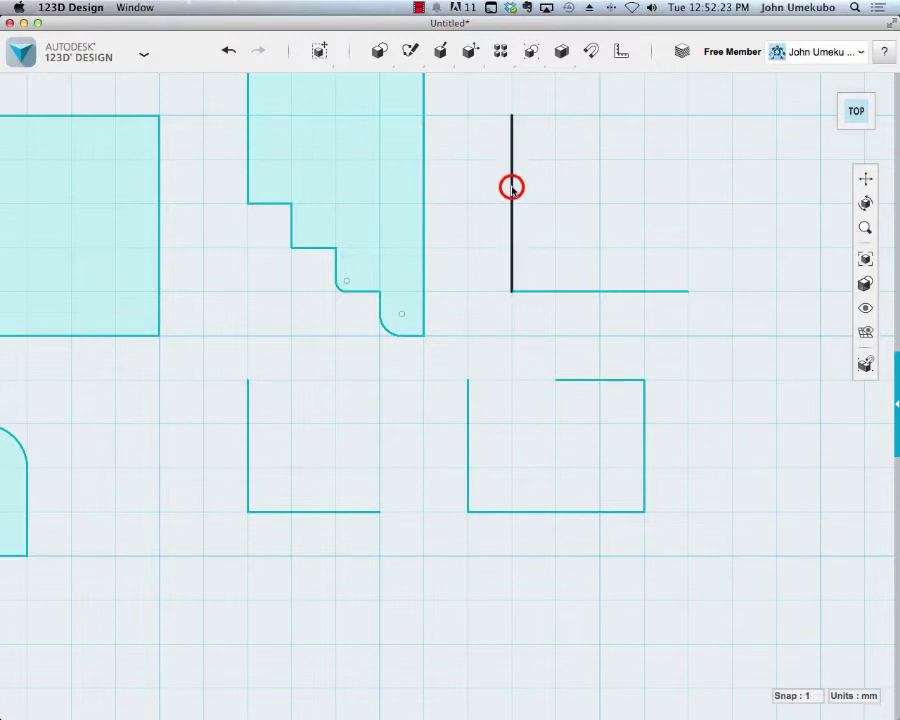
pyautogui.press('Delete')
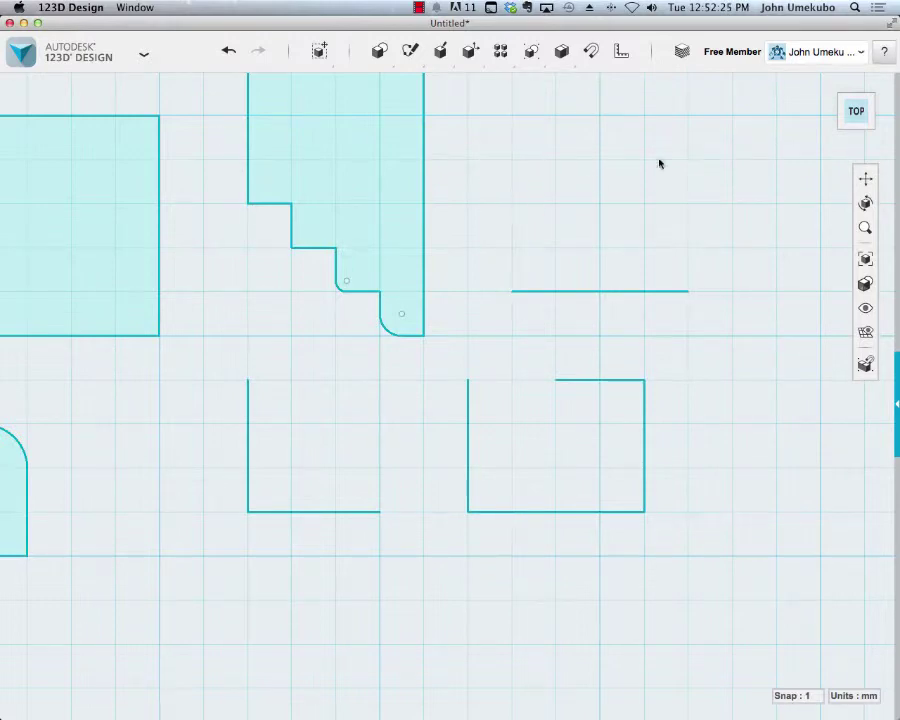
pyautogui.moveTo(408, 52)
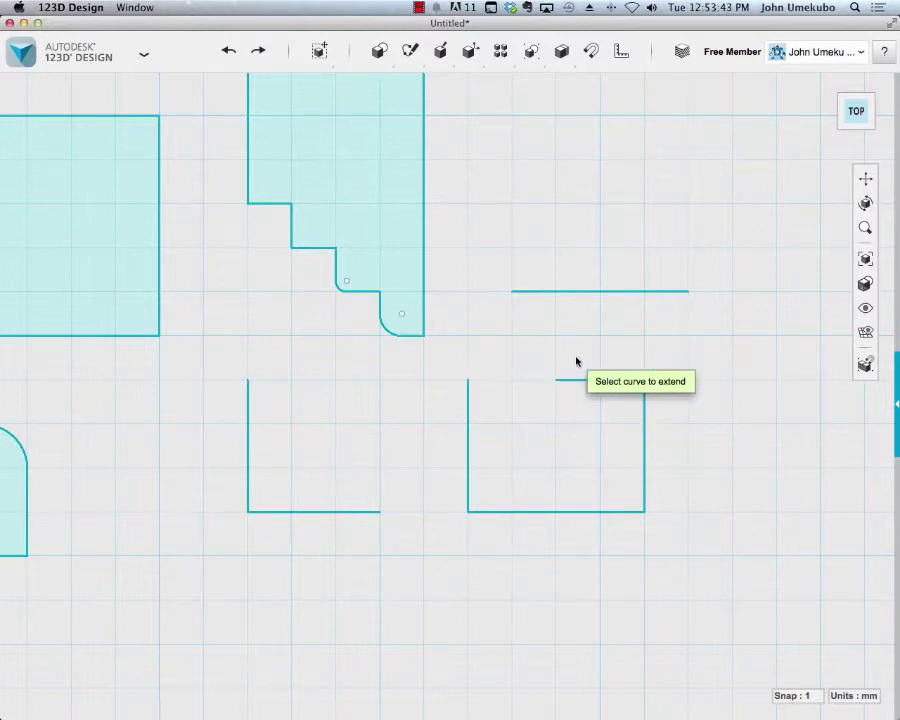
# Extend the short top line to the corner, closing the lower-right rectangle
pyautogui.click(570, 381)
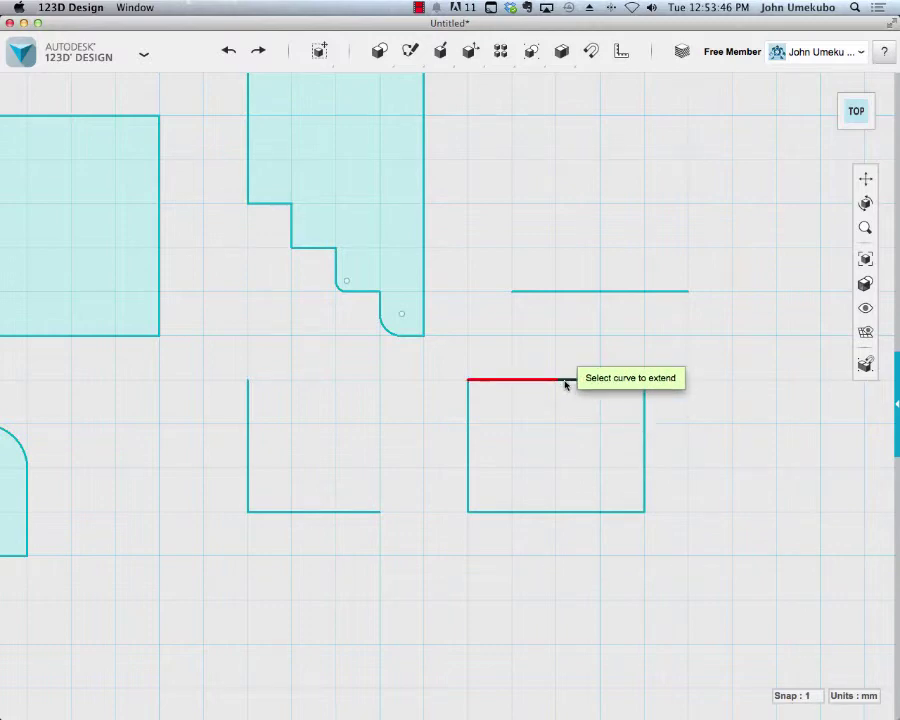
pyautogui.click(565, 381)
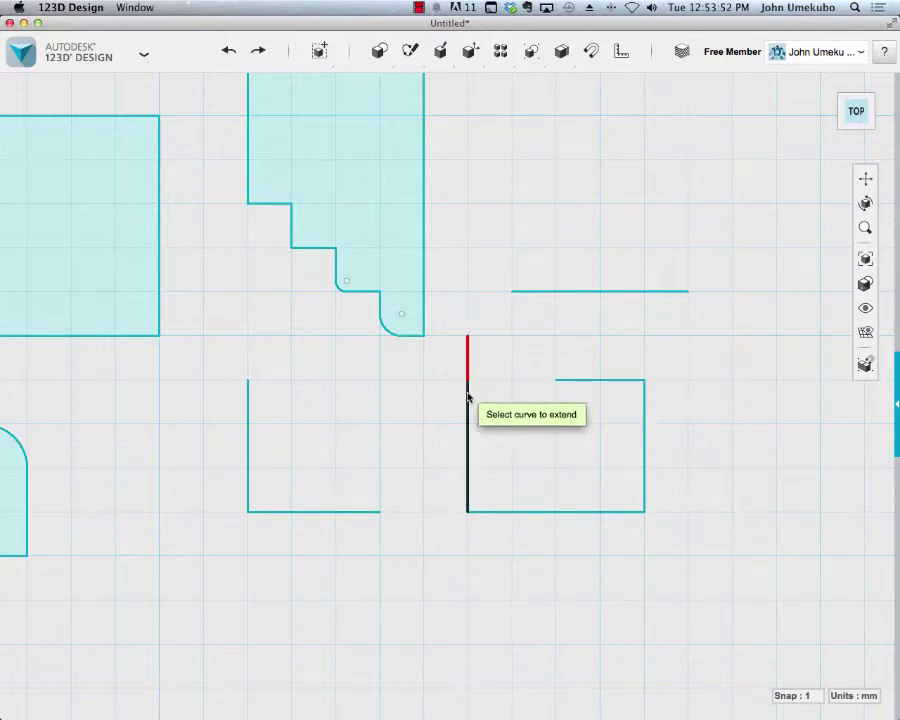
pyautogui.click(574, 382)
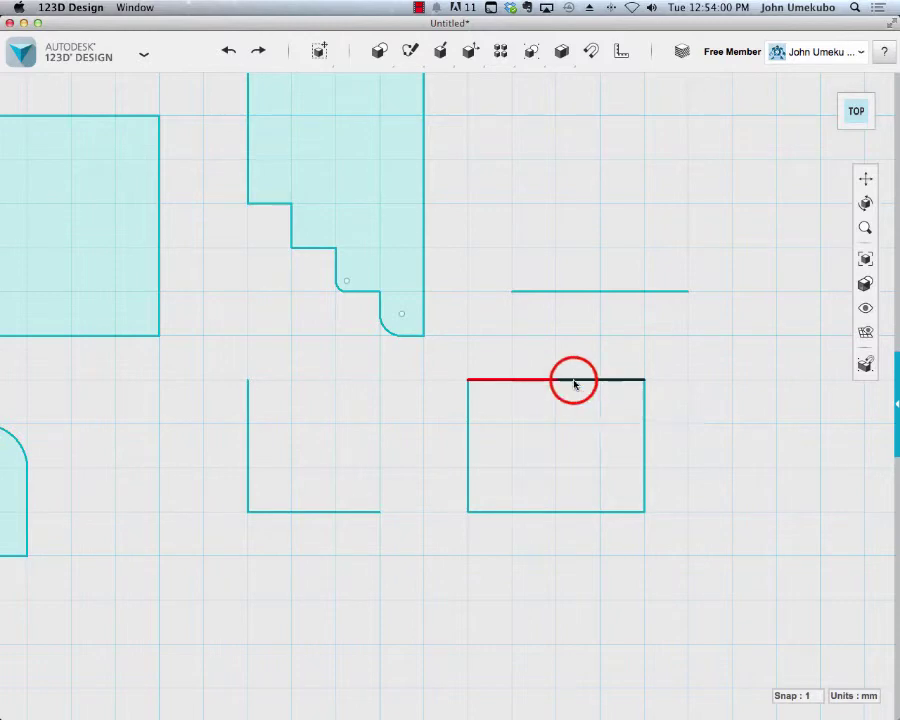
pyautogui.click(530, 358)
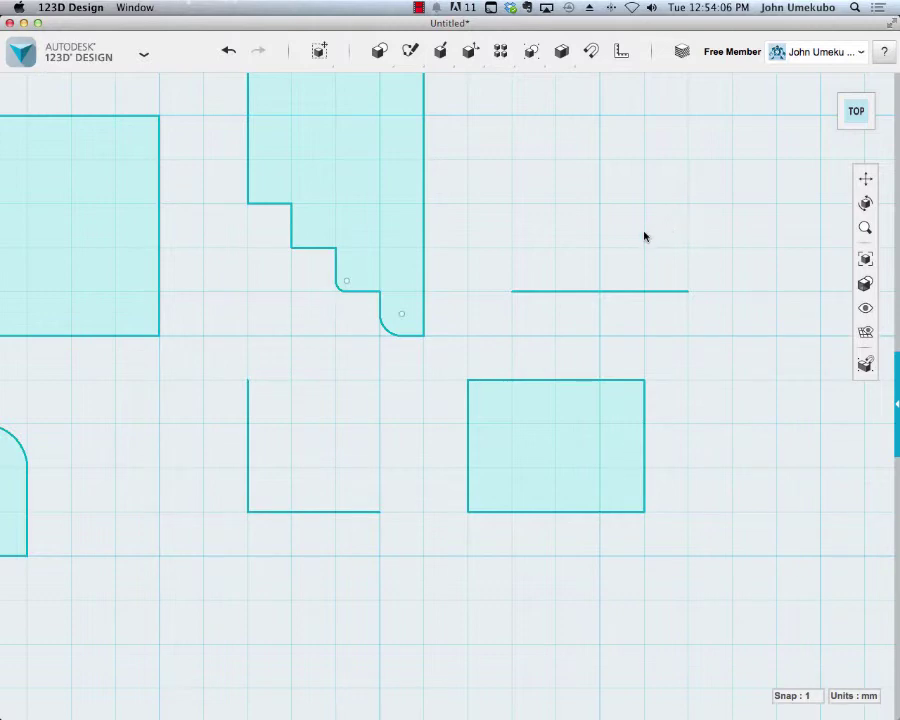
# Offset the rectangle outward three times, adding a thin copy and a larger one
pyautogui.moveTo(410, 50)
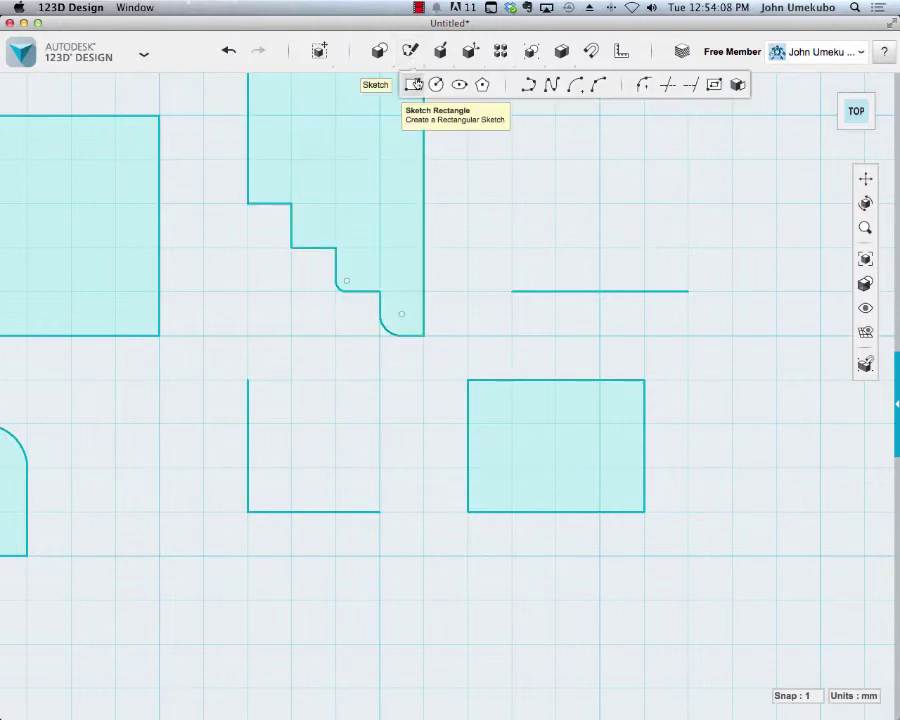
pyautogui.click(710, 87)
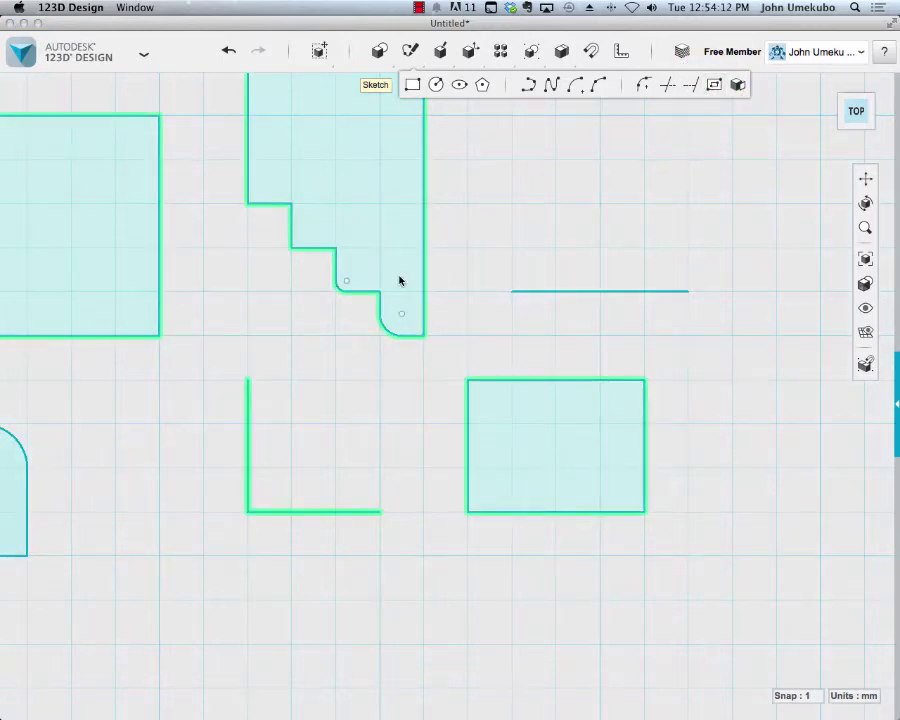
pyautogui.click(533, 382)
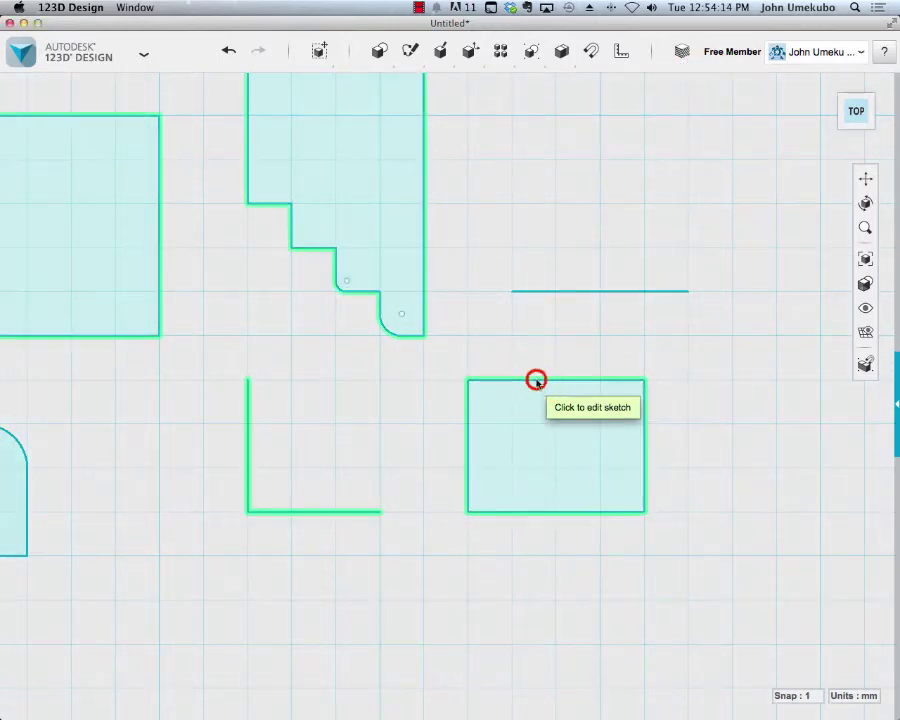
pyautogui.click(643, 382)
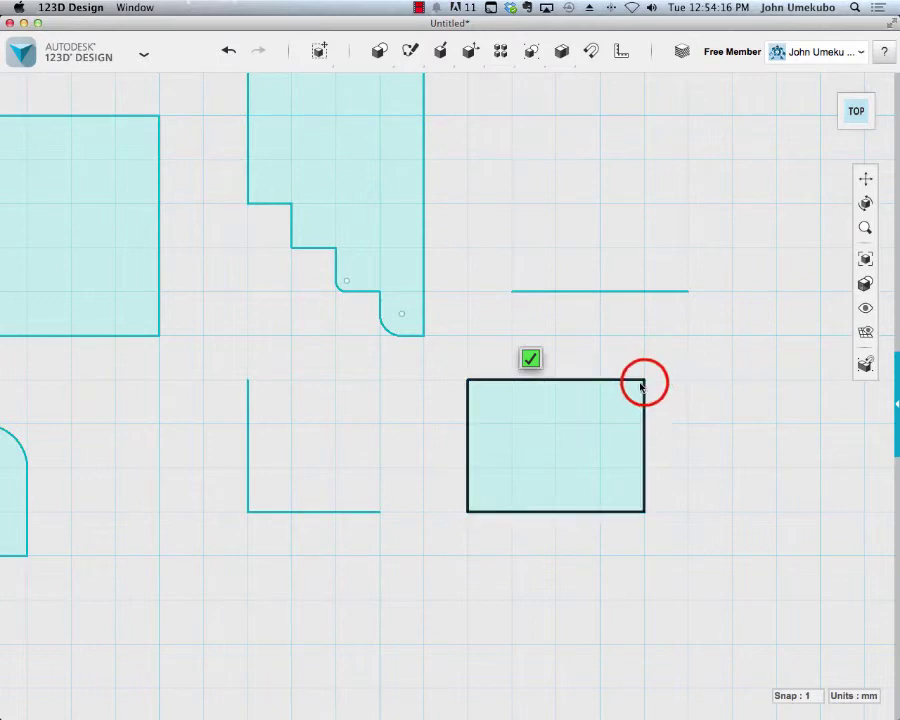
pyautogui.click(655, 374)
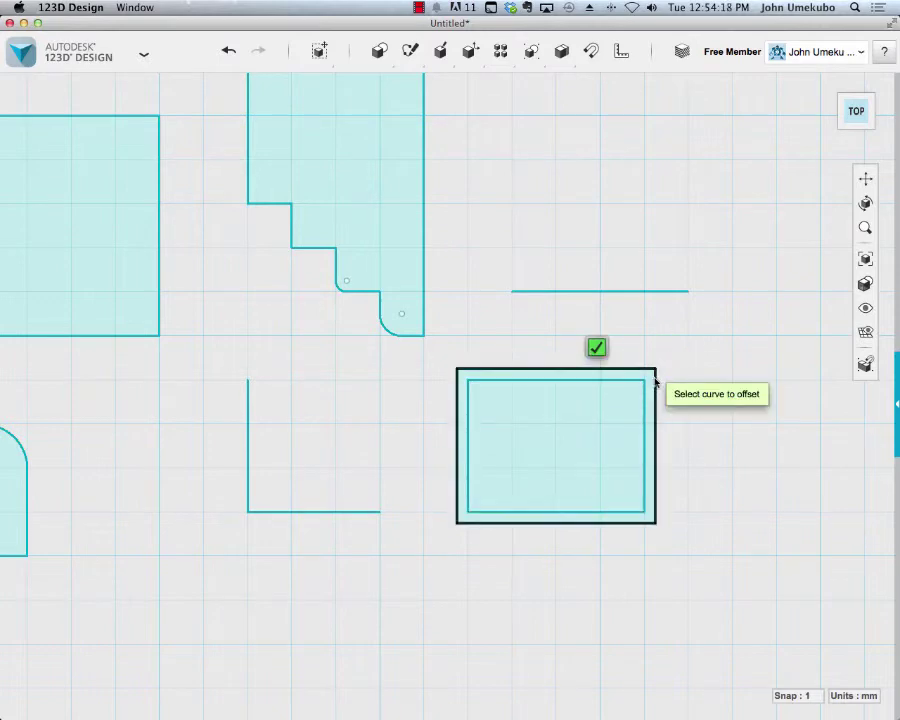
pyautogui.click(653, 371)
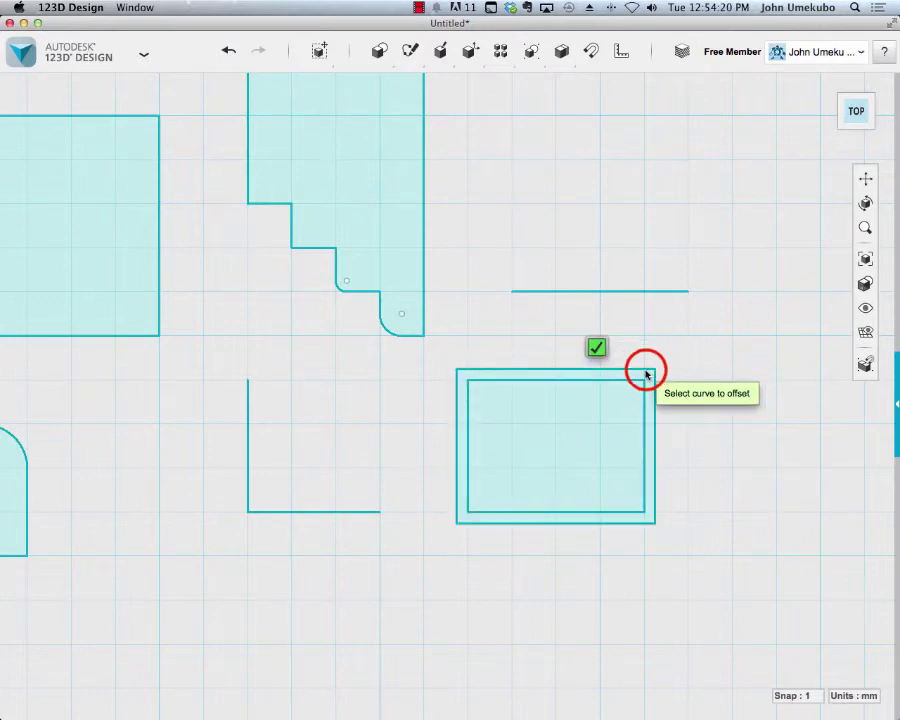
pyautogui.click(653, 371)
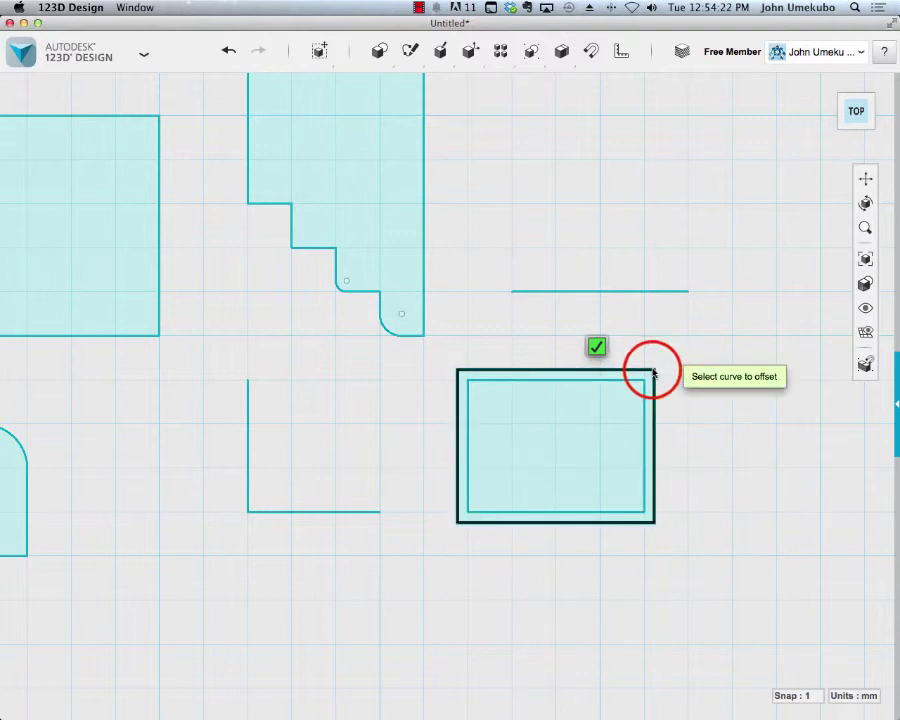
pyautogui.click(649, 368)
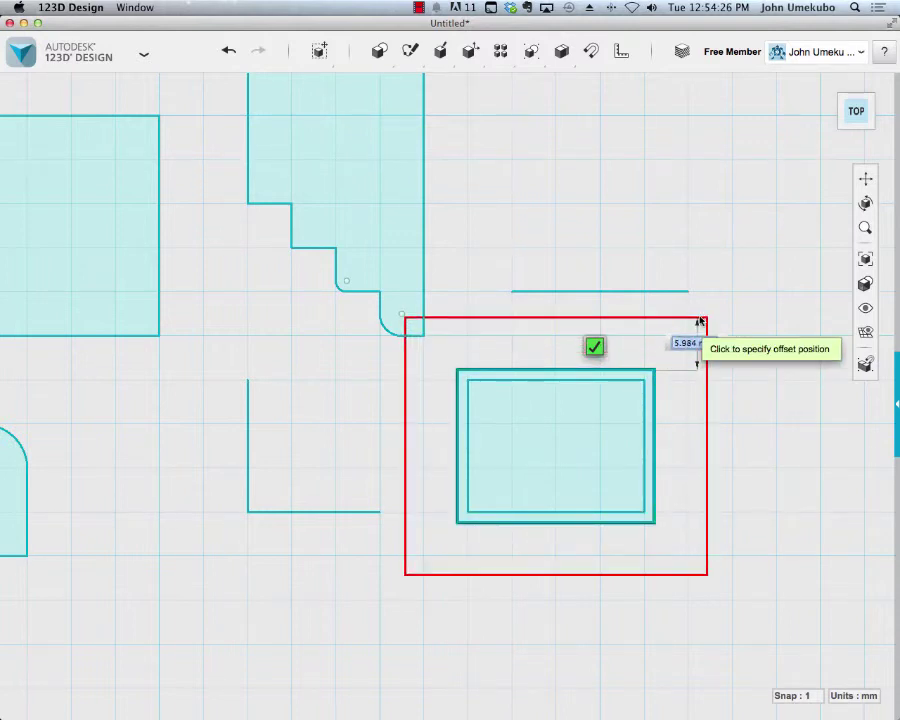
pyautogui.click(658, 348)
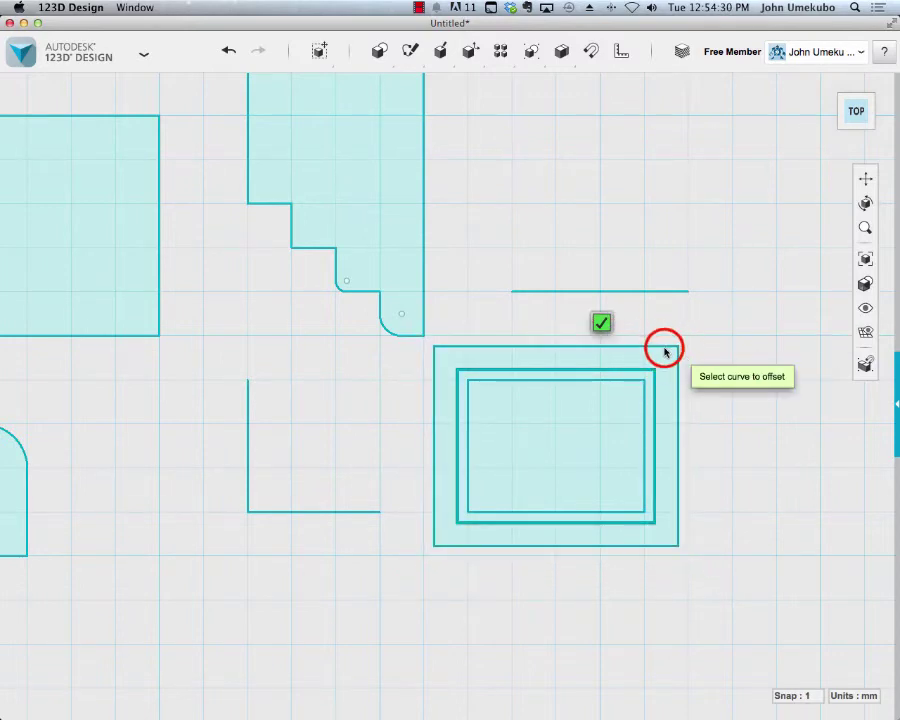
# Add two more outer offsets, ending with the largest surrounding rectangle
pyautogui.click(672, 347)
pyautogui.click(679, 349)
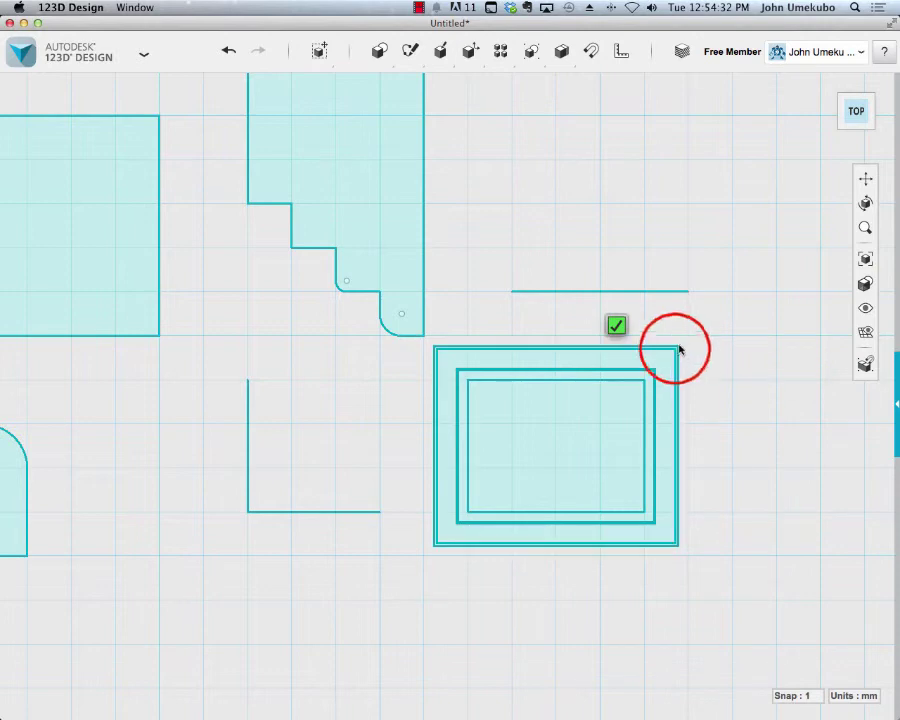
pyautogui.click(666, 349)
pyautogui.click(674, 352)
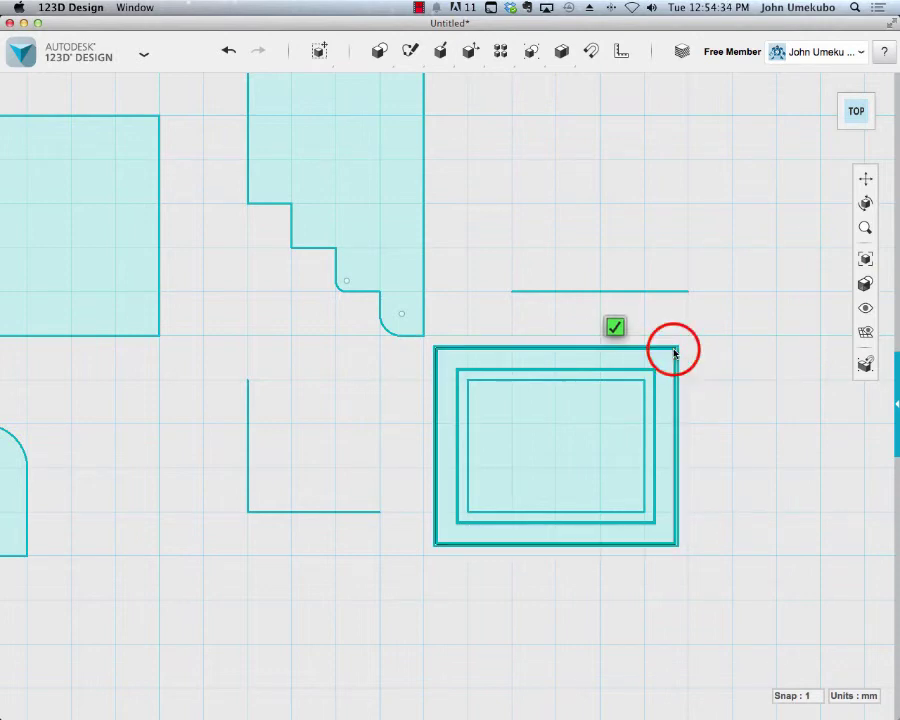
pyautogui.click(715, 318)
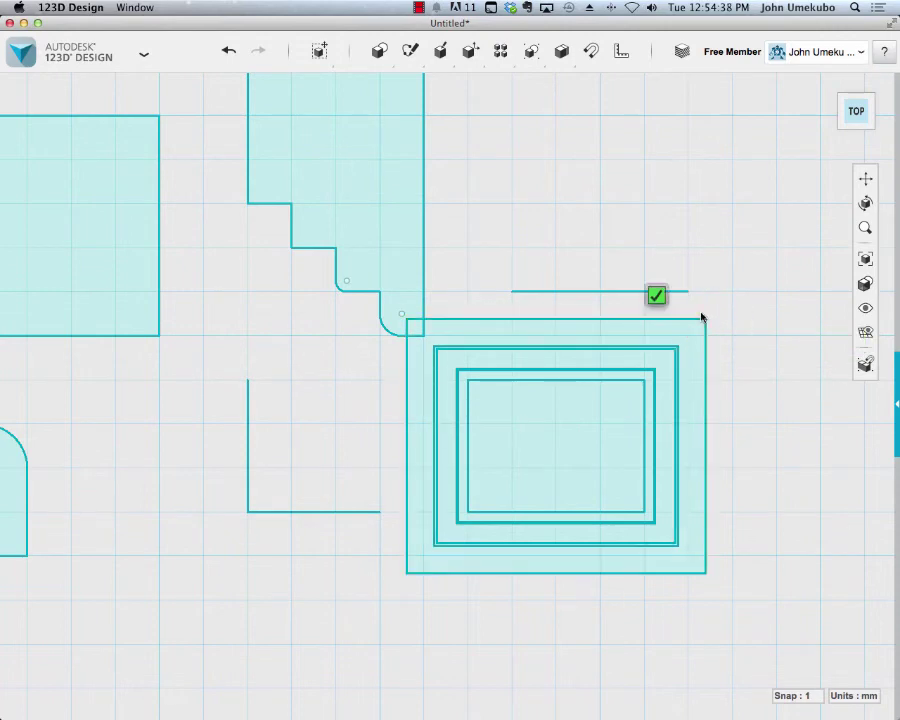
pyautogui.moveTo(410, 50)
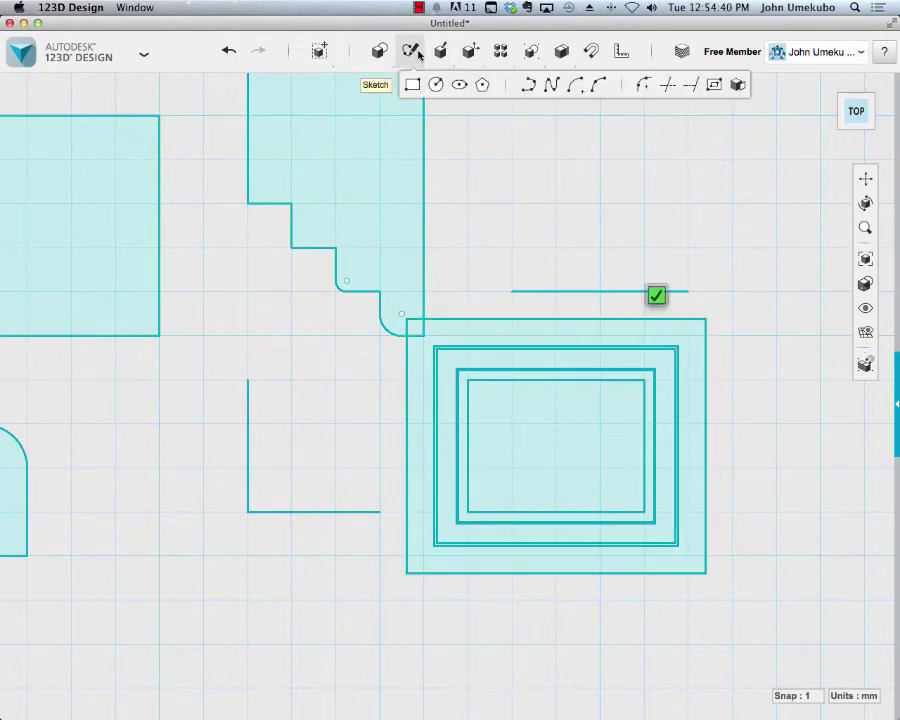